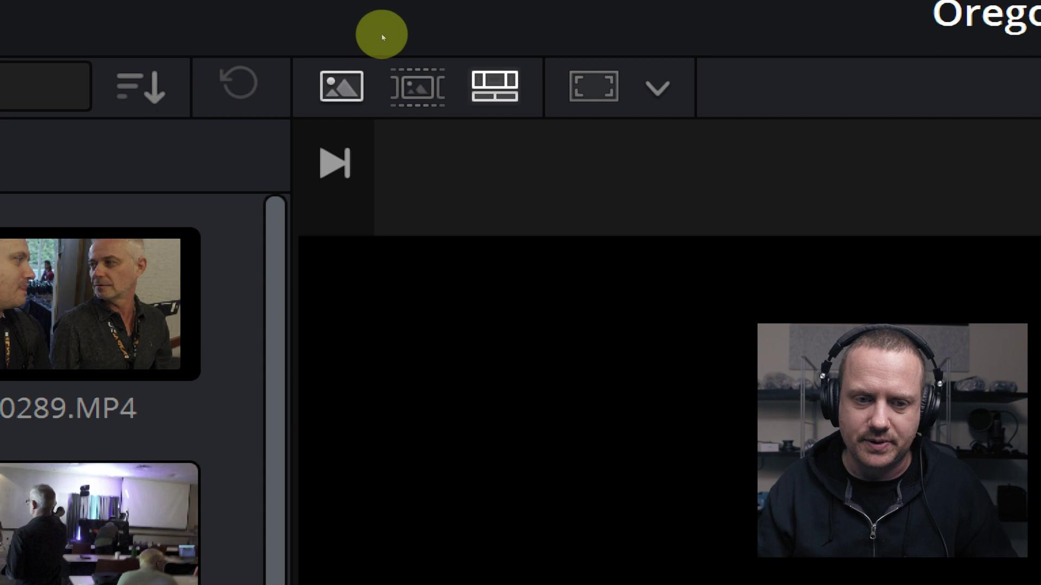
- Hide the Inspector and show it again
{"action": "key", "text": "q"}
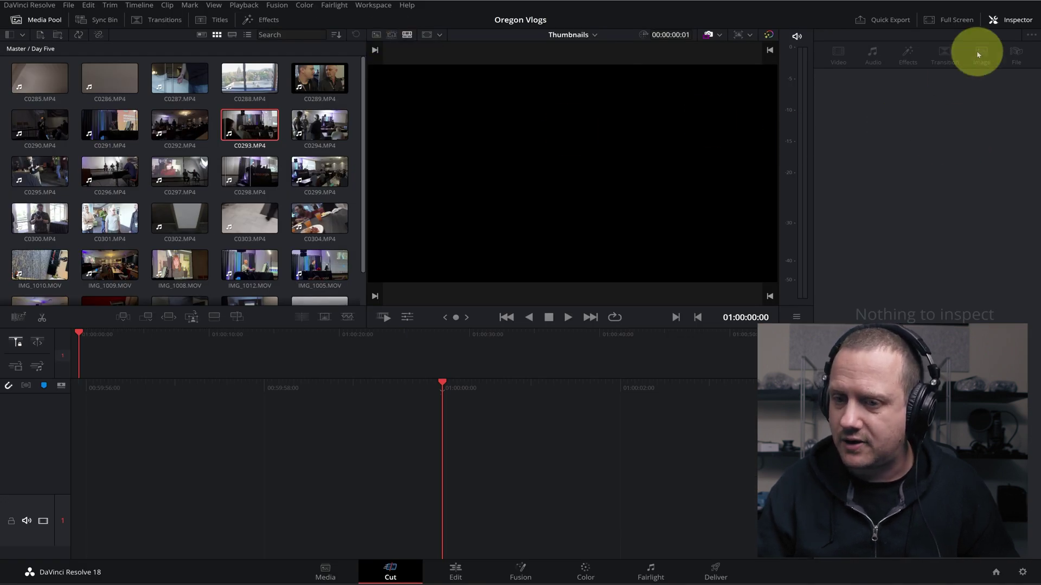
{"action": "left_click", "coordinate": [995, 23]}
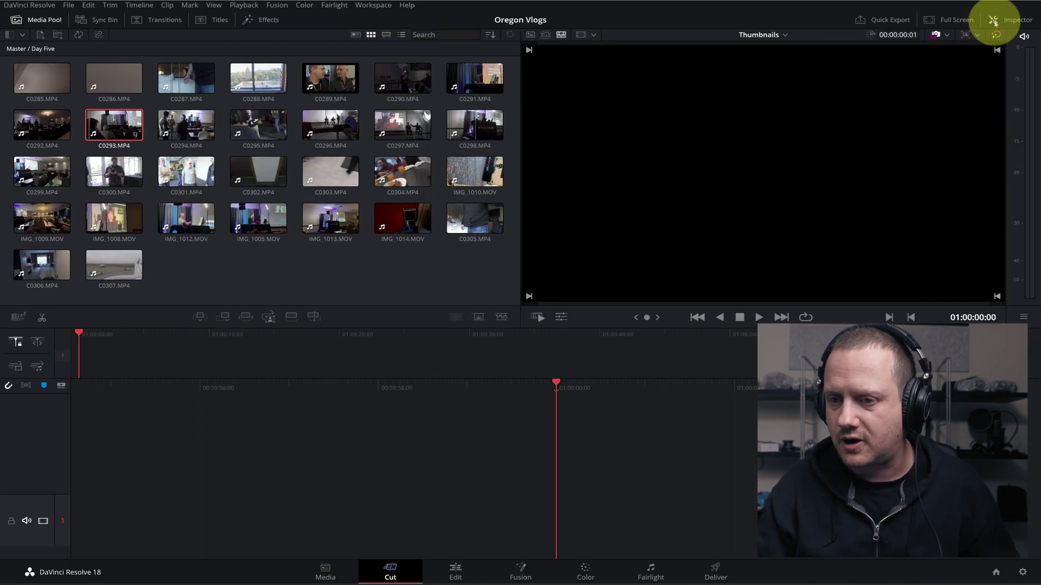
{"action": "left_click", "coordinate": [995, 24]}
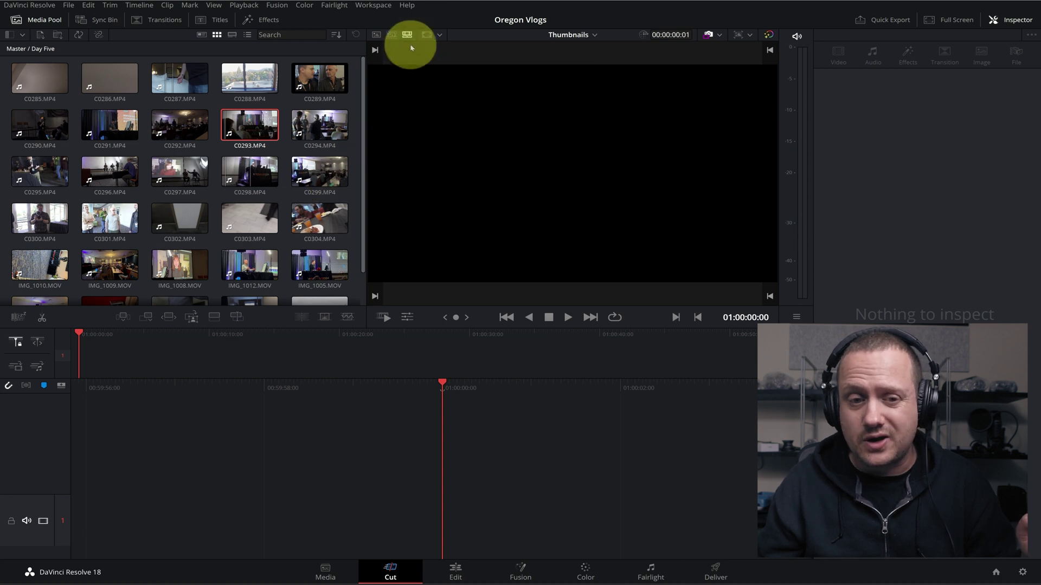
- Show the Day Five clips as a source tape and step through them, back to C0287.MP4 and on to C0296.MP4
{"action": "left_click", "coordinate": [393, 36]}
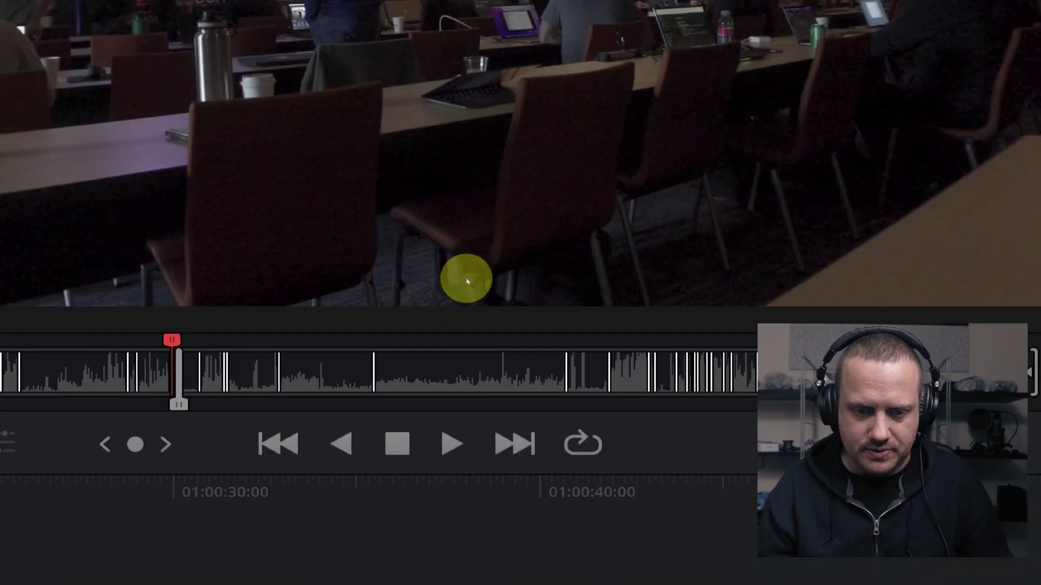
{"action": "key", "text": "Left"}
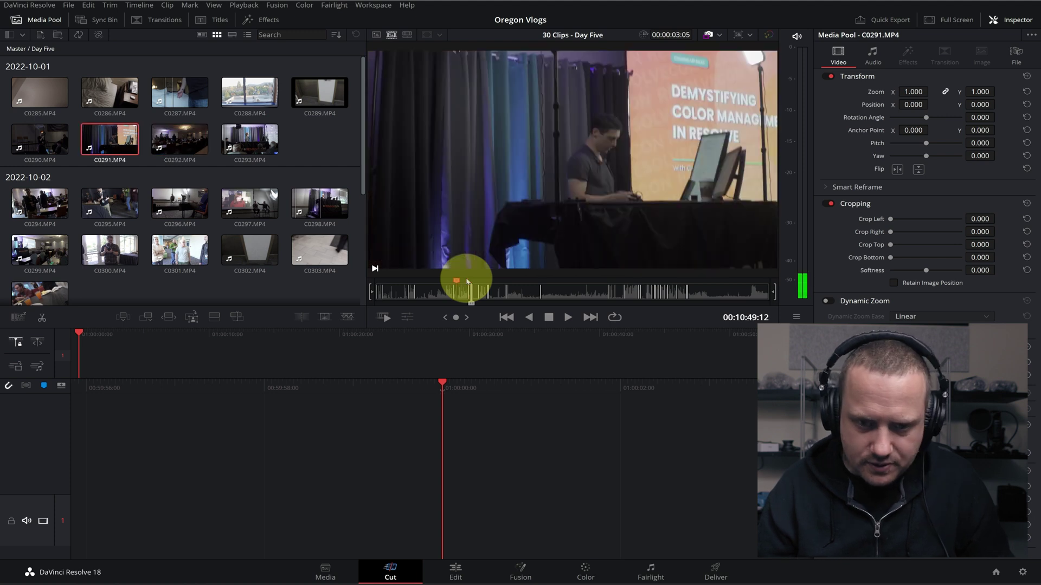
{"action": "key", "text": "Left"}
{"action": "key", "text": "Left"}
{"action": "key", "text": "Left"}
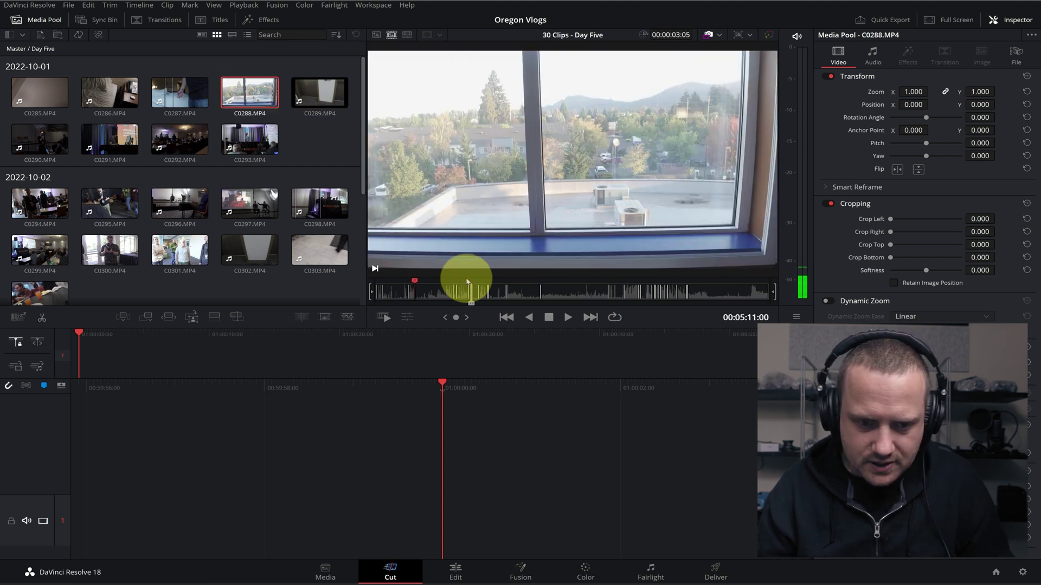
{"action": "key", "text": "Left"}
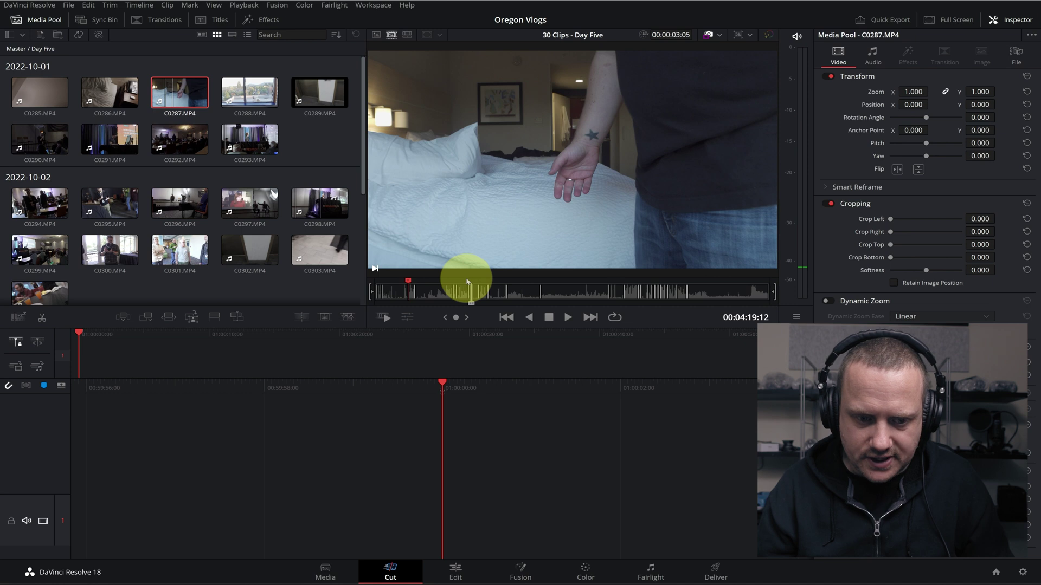
{"action": "key", "text": "Right"}
{"action": "key", "text": "Right"}
{"action": "key", "text": "Right"}
{"action": "key", "text": "Right"}
{"action": "key", "text": "Right"}
{"action": "key", "text": "Right"}
{"action": "key", "text": "Right"}
{"action": "key", "text": "Right"}
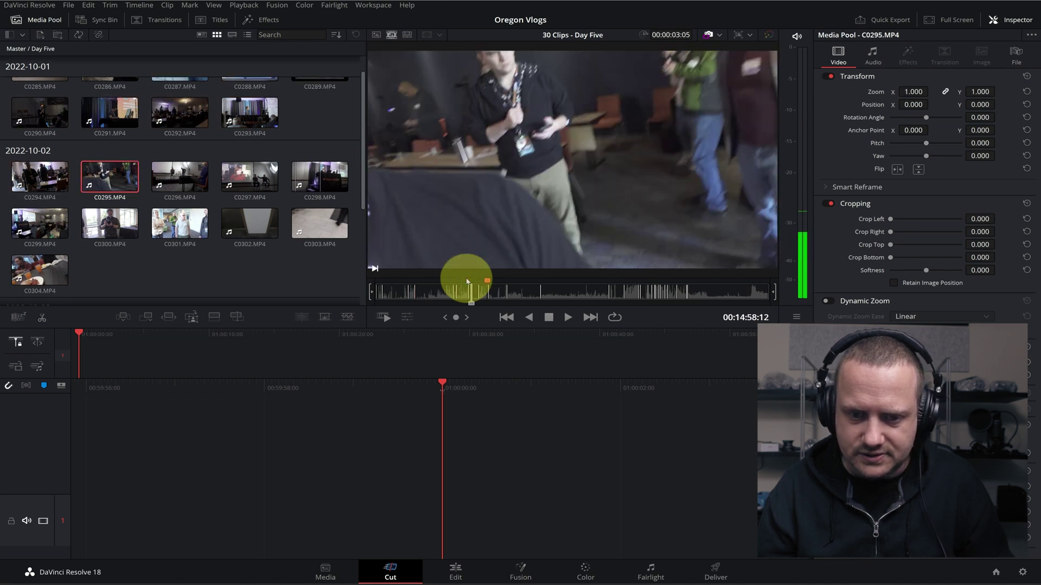
{"action": "key", "text": "Right"}
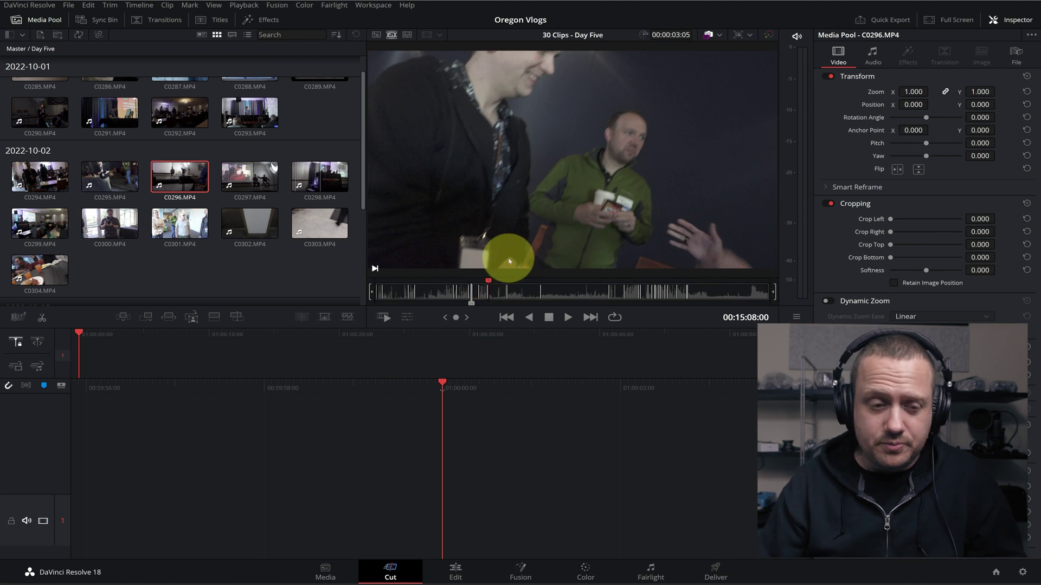
- Mark a range of 00:00:08:16 in clip C0286.MP4 and append it to the end of the timeline
{"action": "scroll", "coordinate": [237, 199], "scroll_direction": "up", "scroll_amount": 1}
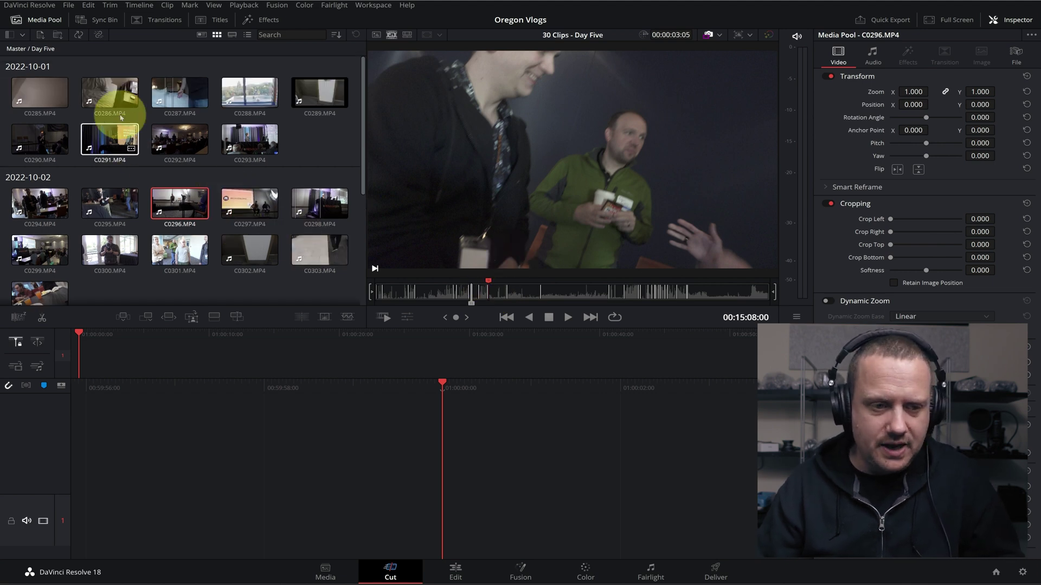
{"action": "left_click", "coordinate": [118, 96]}
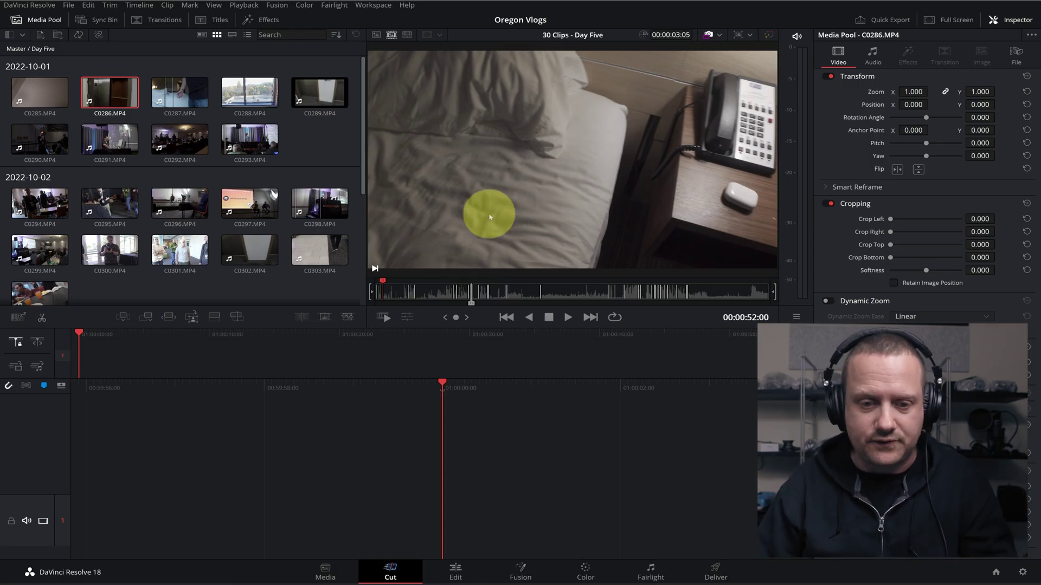
{"action": "key", "text": "space"}
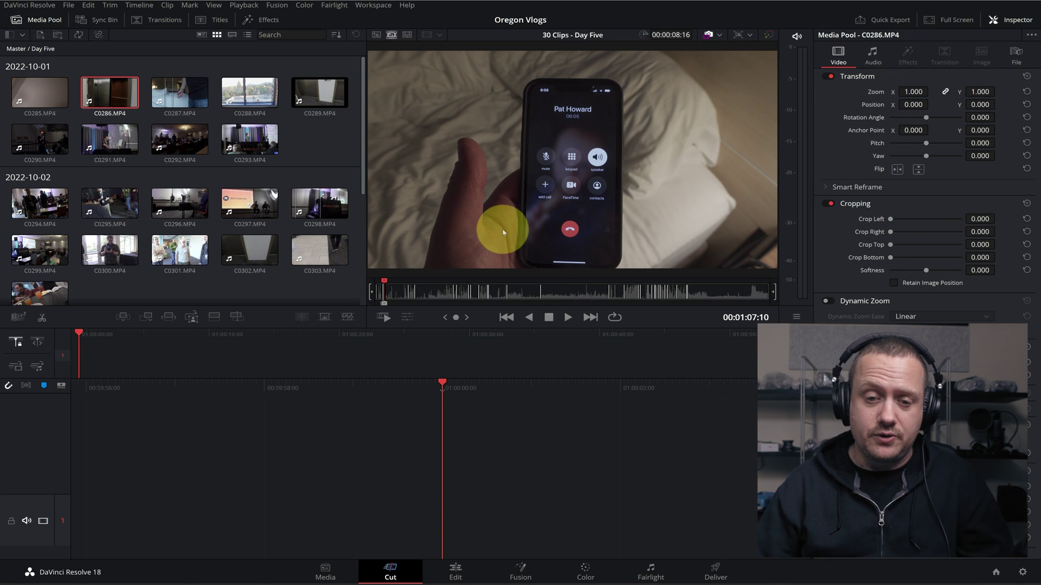
{"action": "left_click_drag", "start_coordinate": [606, 174], "coordinate": [365, 491]}
{"action": "left_click_drag", "start_coordinate": [402, 346], "coordinate": [431, 164]}
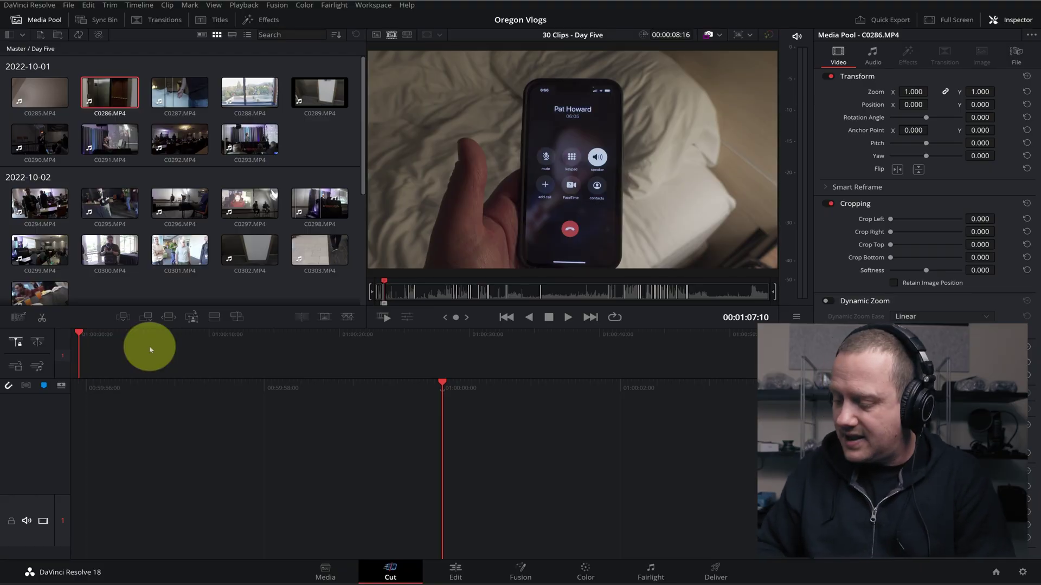
{"action": "key", "text": "shift+F12"}
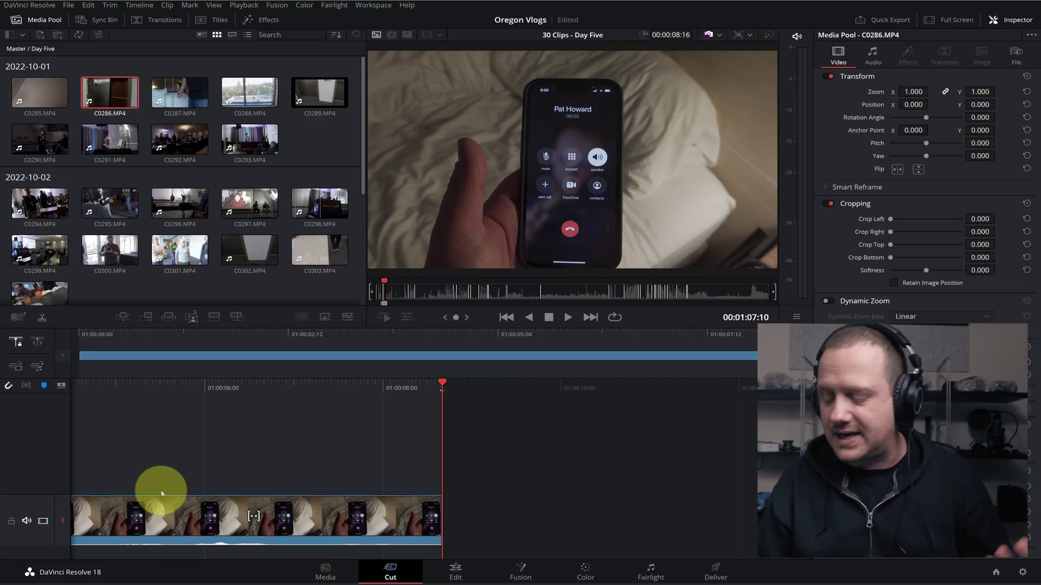
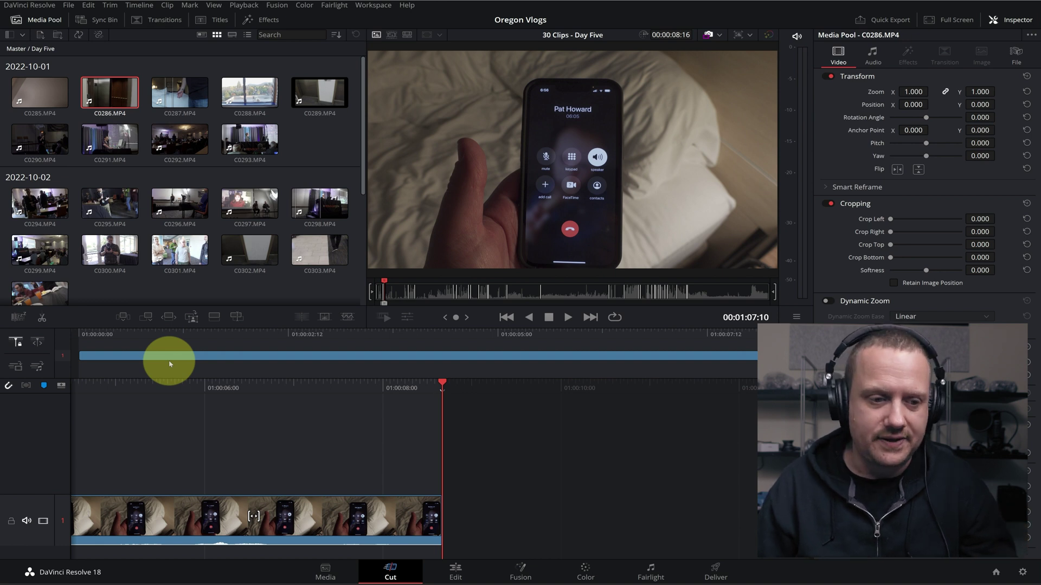
- Mark a range of 00:00:28:10 in clip C0287.MP4 and append it to the end of the timeline
{"action": "left_click_drag", "start_coordinate": [174, 88], "coordinate": [516, 196]}
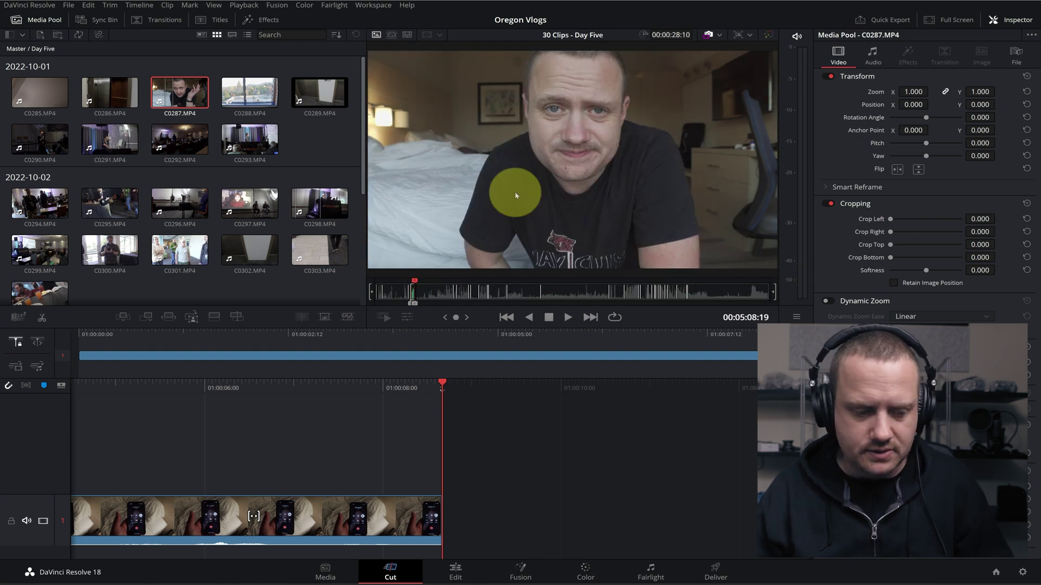
{"action": "key", "text": "shift+F12"}
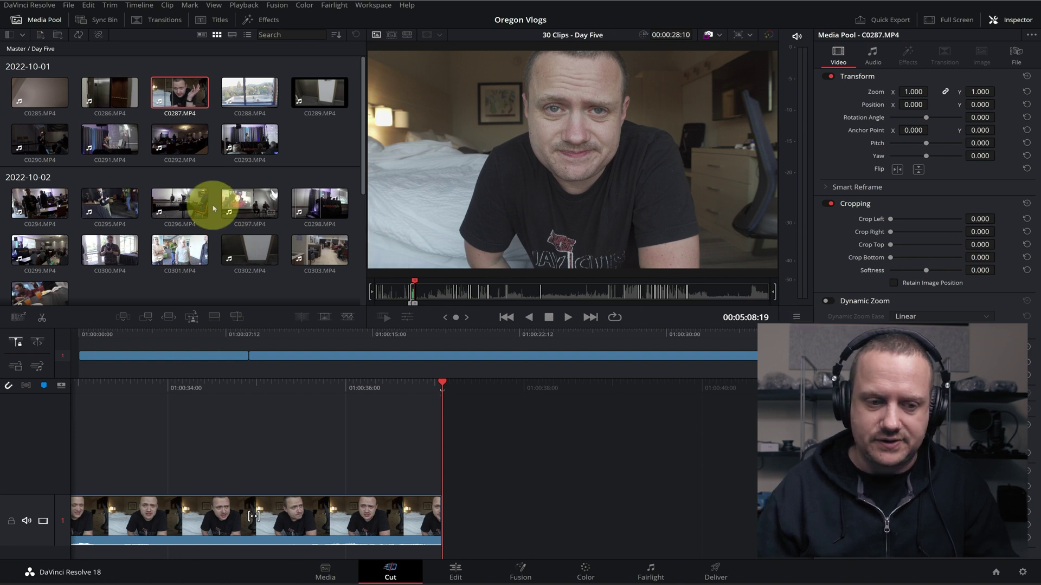
- Mark a range of 00:02:26:12 in clip C0296.MP4 on the source tape and append it to the end of the timeline
{"action": "left_click", "coordinate": [157, 217]}
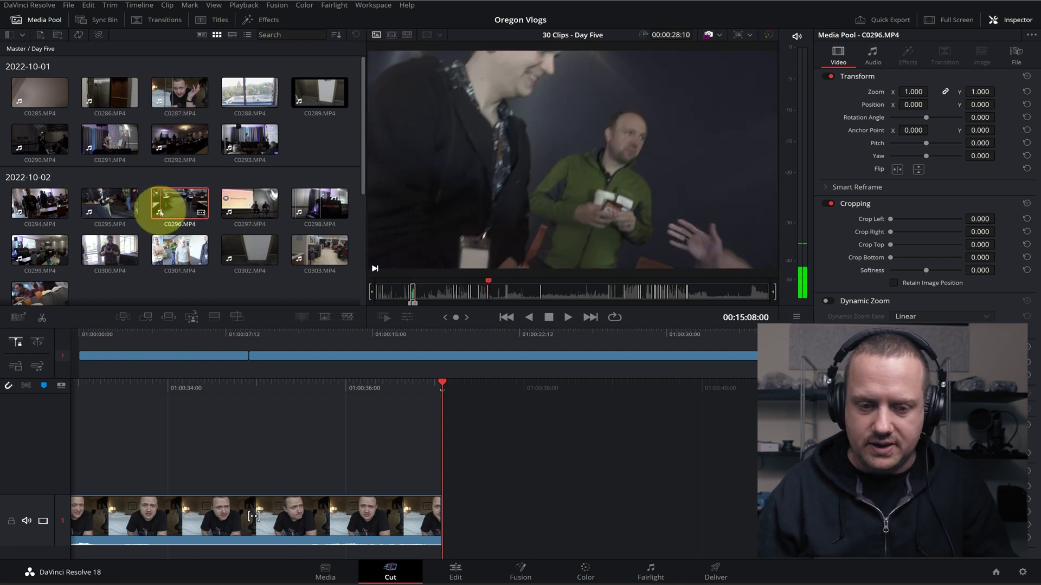
{"action": "left_click", "coordinate": [392, 322]}
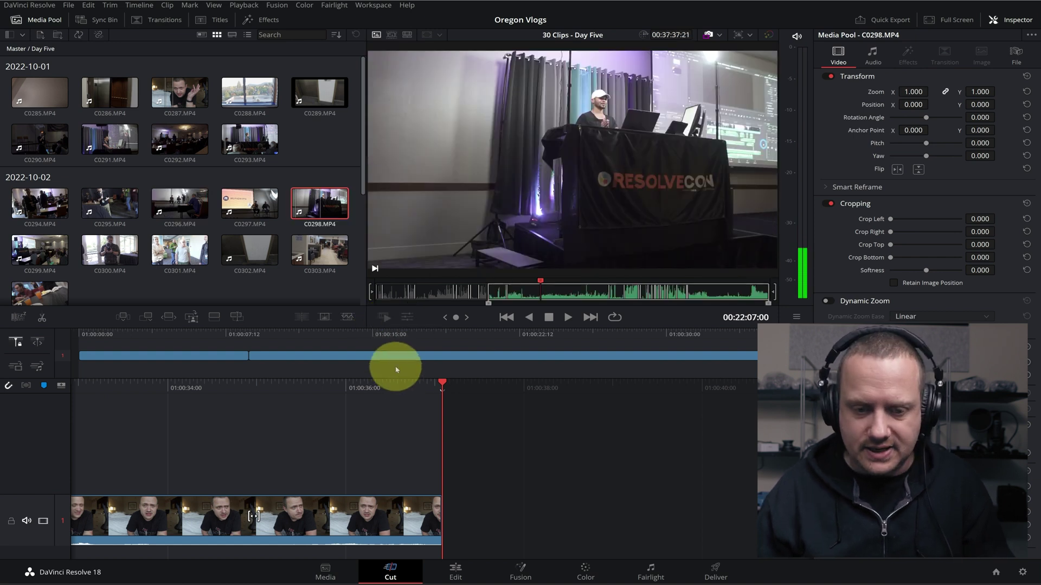
{"action": "left_click", "coordinate": [516, 287]}
{"action": "key", "text": "shift+F12"}
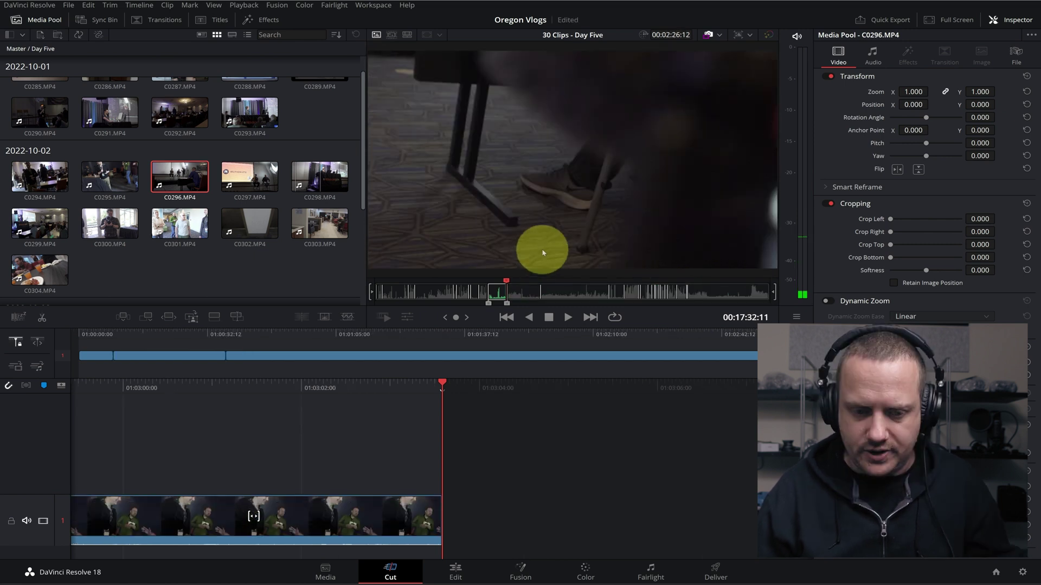
- Undo the last append and insert the marked C0296.MP4 range at the cut between the C0286.MP4 and C0287.MP4 clips instead
{"action": "left_click", "coordinate": [343, 515]}
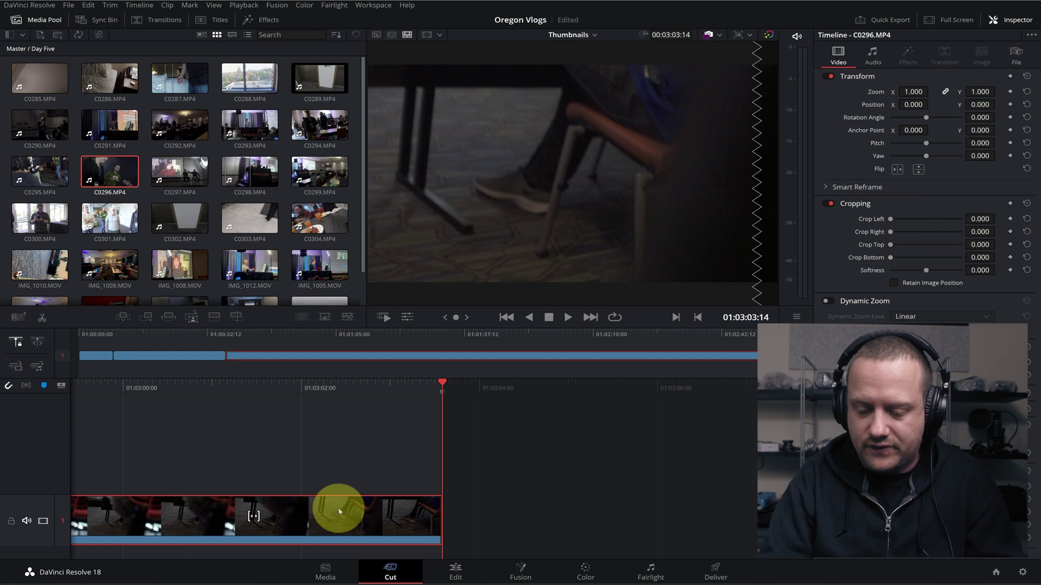
{"action": "key", "text": "ctrl+z"}
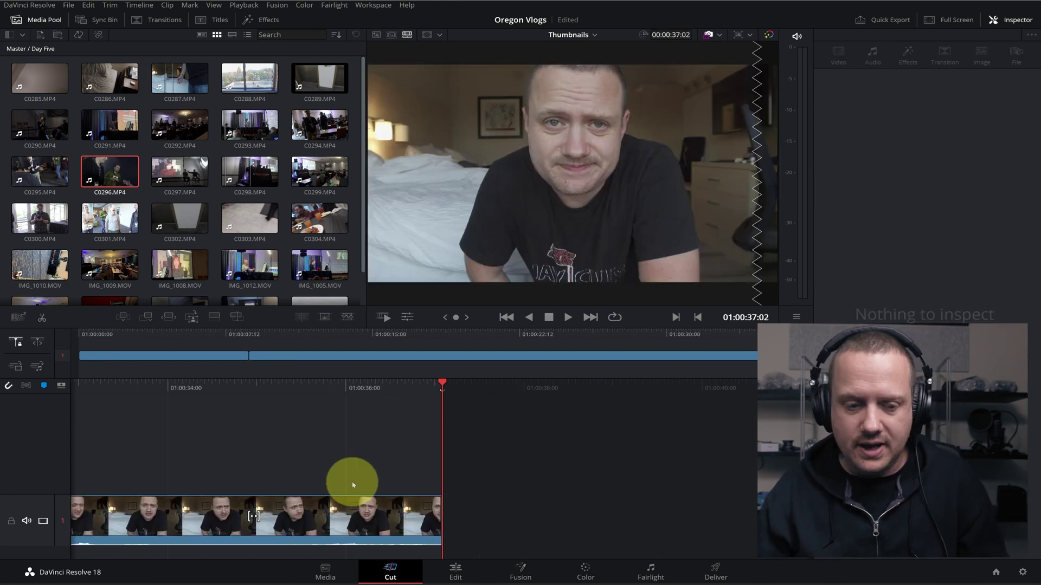
{"action": "left_click", "coordinate": [249, 335]}
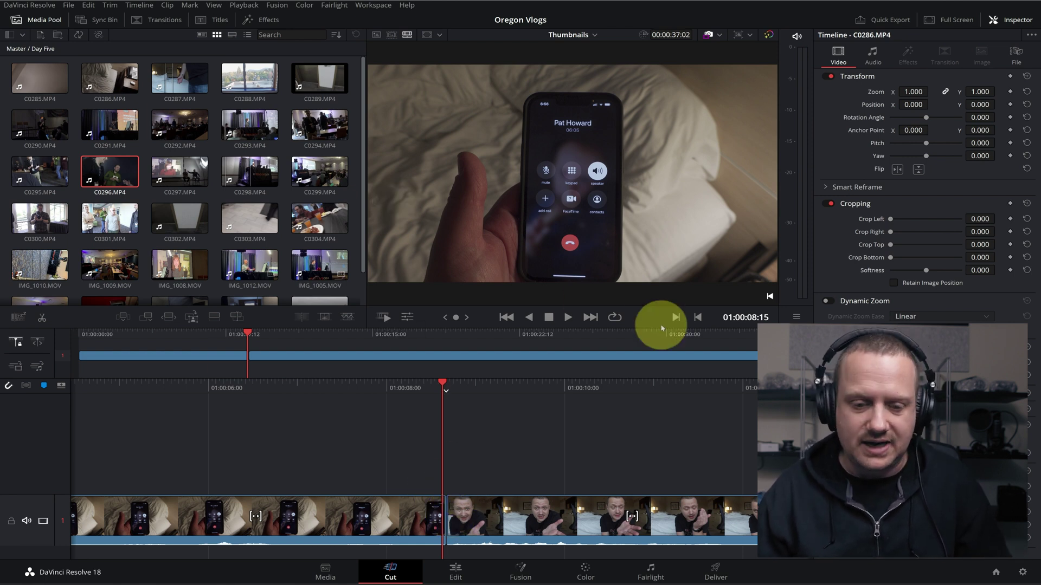
{"action": "left_click", "coordinate": [392, 36]}
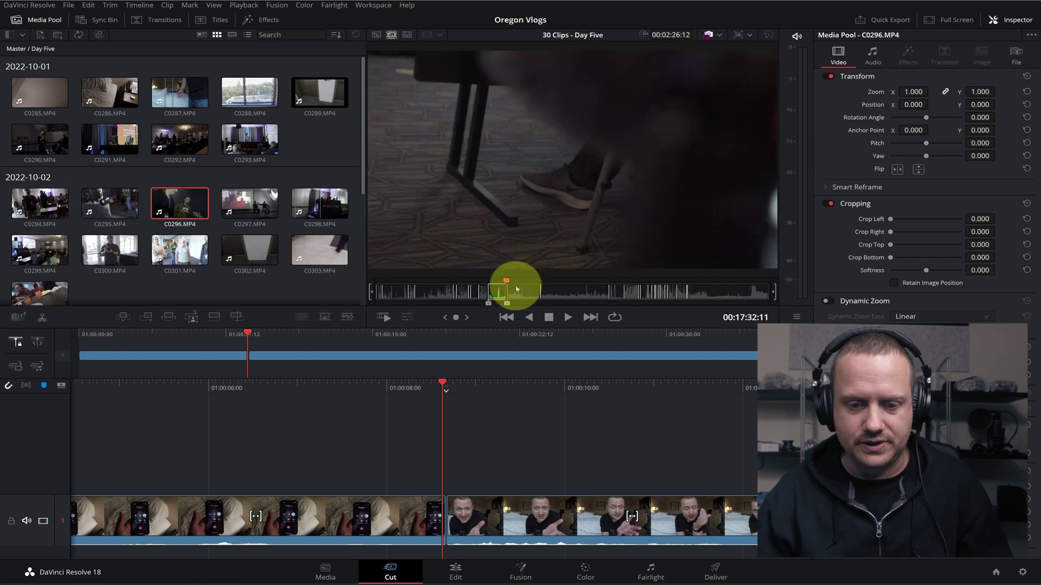
{"action": "key", "text": "F9"}
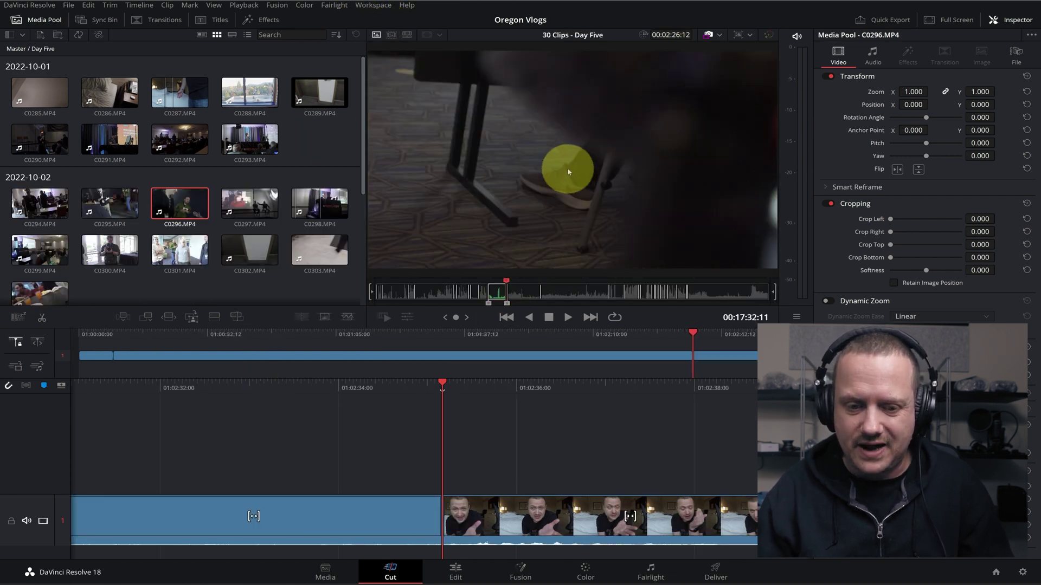